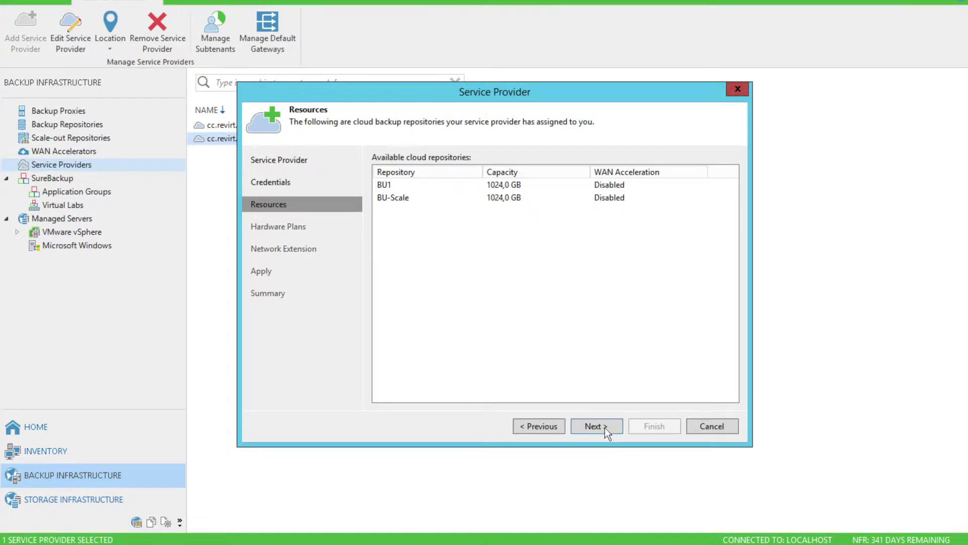
# - Proceed through the assigned cloud repositories and hardware plans, then confirm the existing network extension appliance's configuration
pyautogui.click(604, 426)
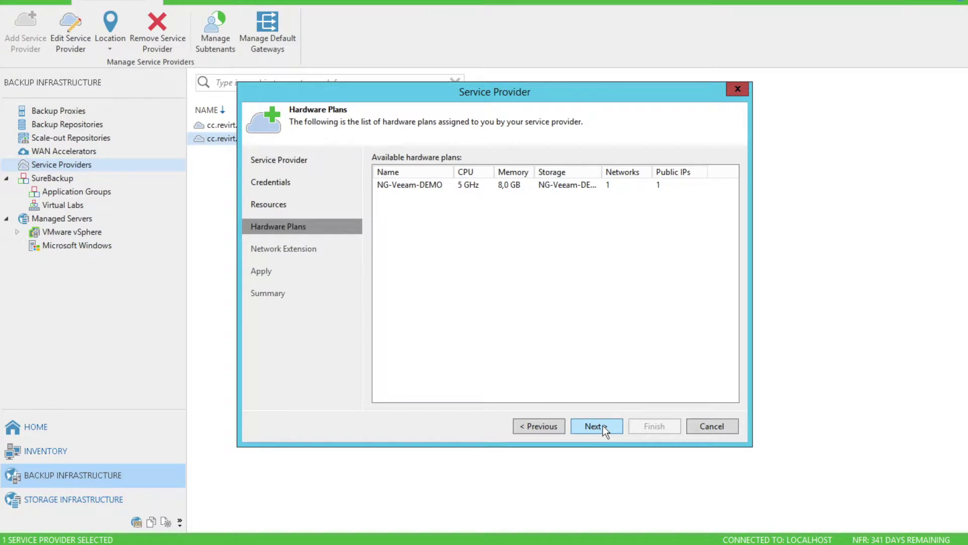
pyautogui.click(603, 425)
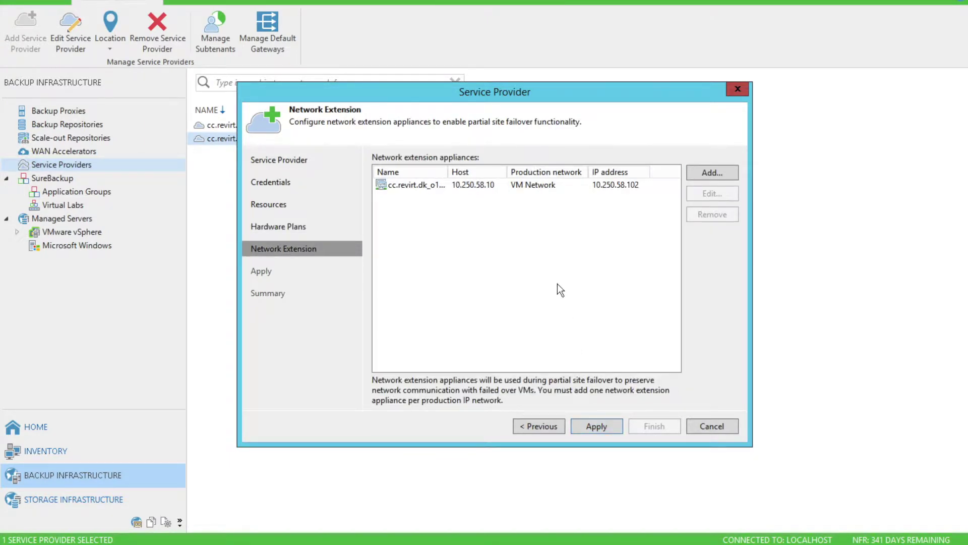
pyautogui.click(489, 190)
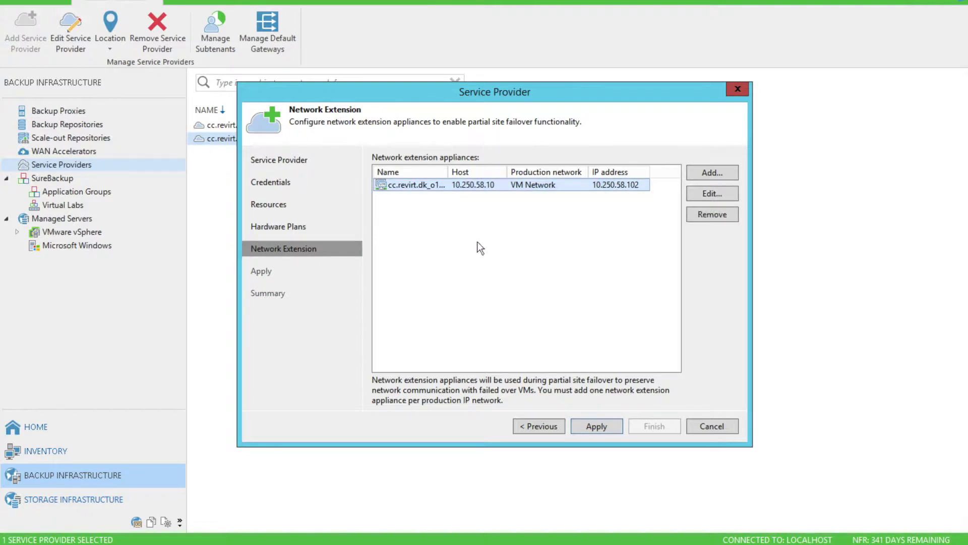
pyautogui.click(704, 194)
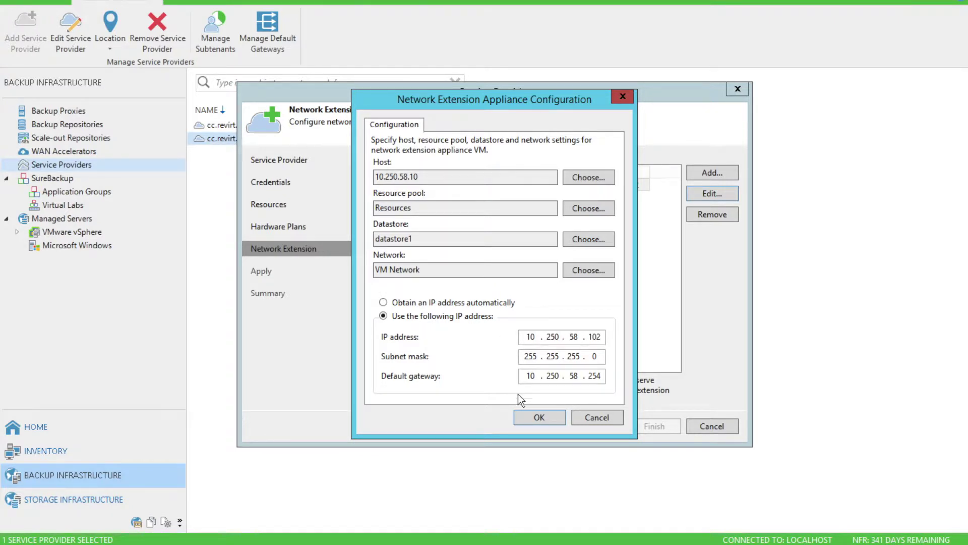
pyautogui.click(527, 414)
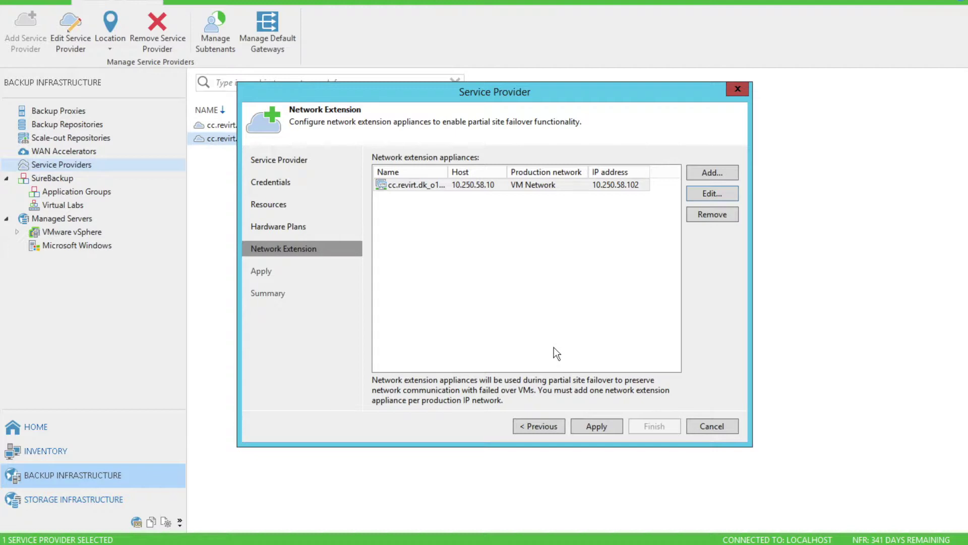
# - Apply the service provider settings, check the assigned public IP address in the summary, and finish the wizard
pyautogui.click(594, 426)
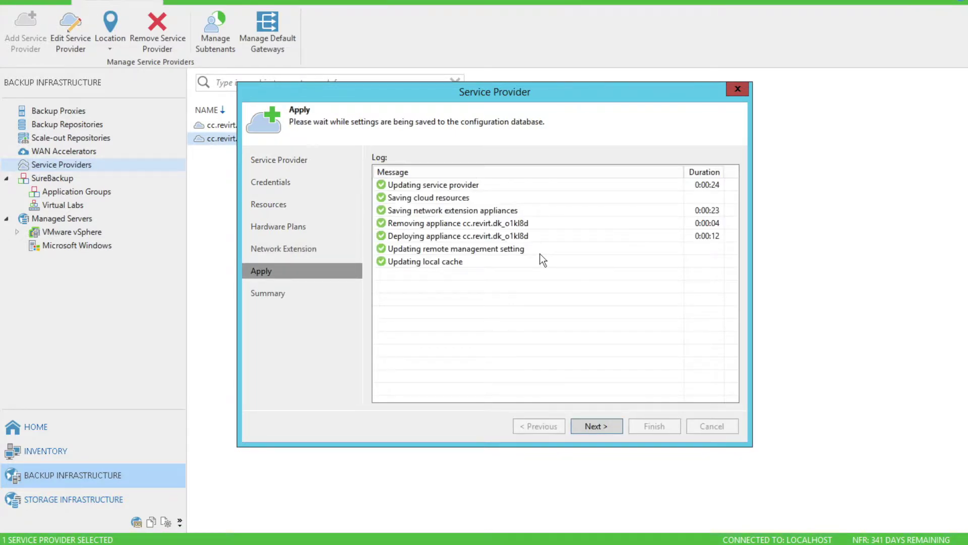
pyautogui.click(601, 422)
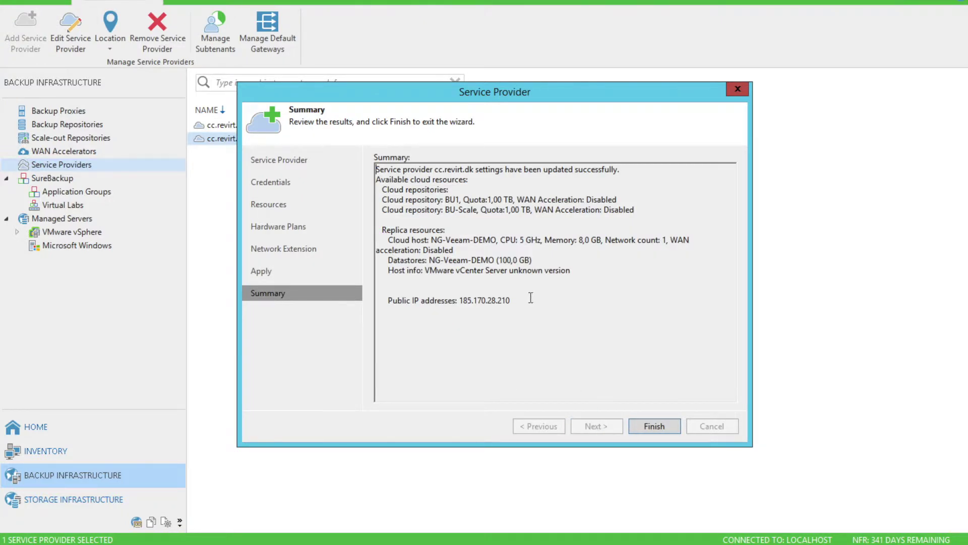
pyautogui.moveTo(510, 300); pyautogui.dragTo(401, 302)
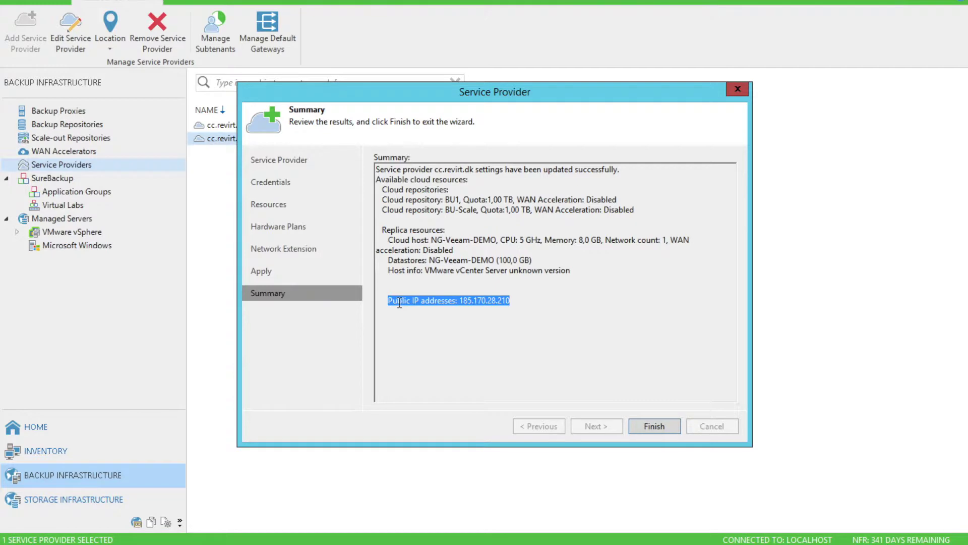
pyautogui.click(527, 352)
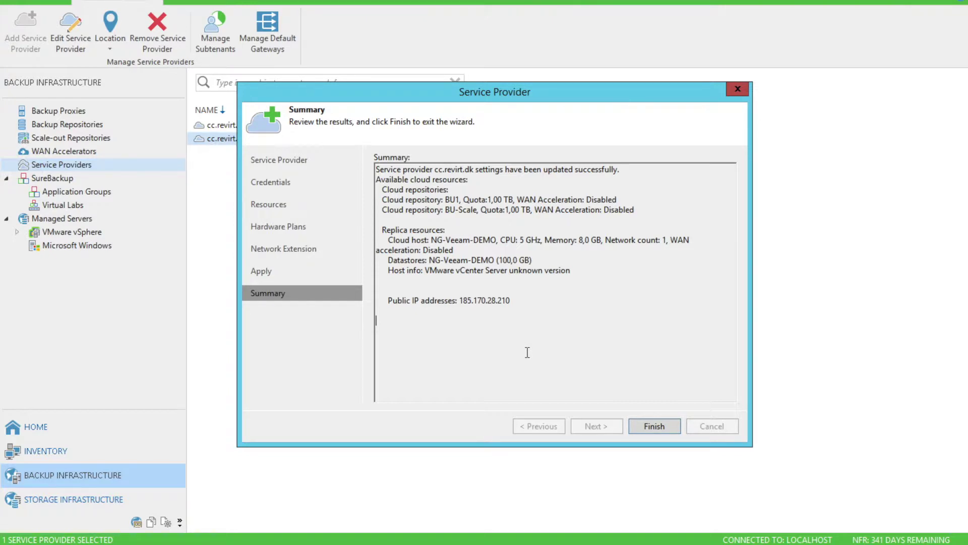
pyautogui.click(654, 425)
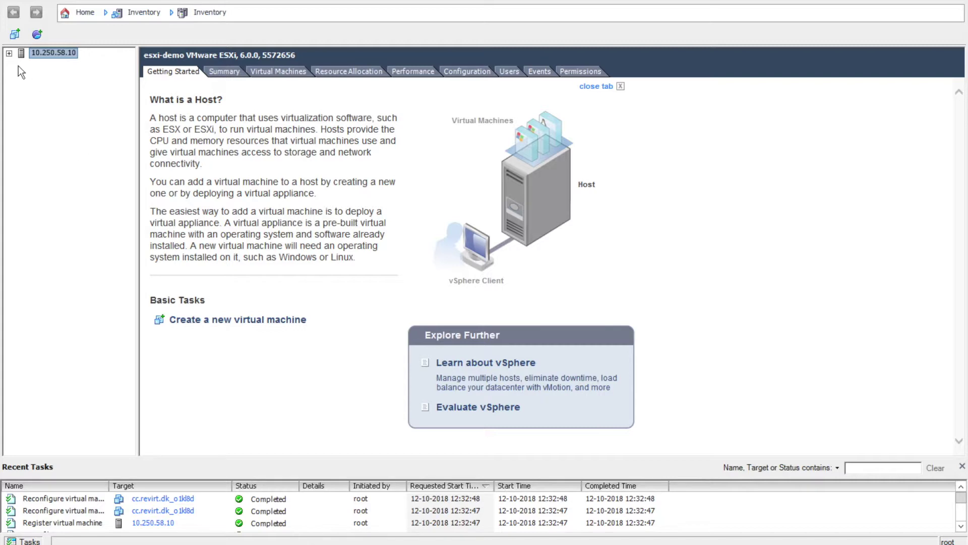
# - In the vSphere Client, view the cc.revirt.dk_o1kl8d appliance on host 10.250.58.10 and enlarge the recent tasks list
pyautogui.click(9, 53)
pyautogui.click(49, 66)
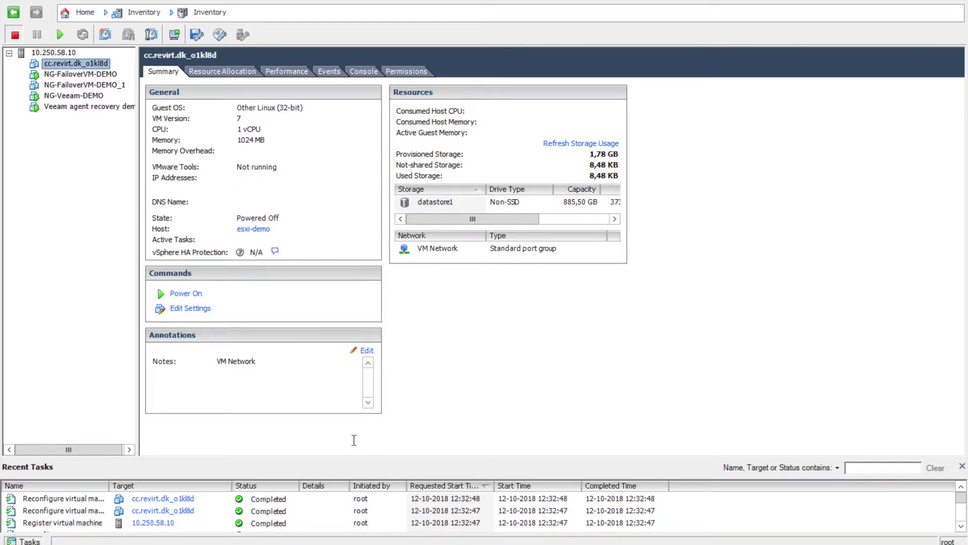
pyautogui.moveTo(341, 459); pyautogui.dragTo(342, 356)
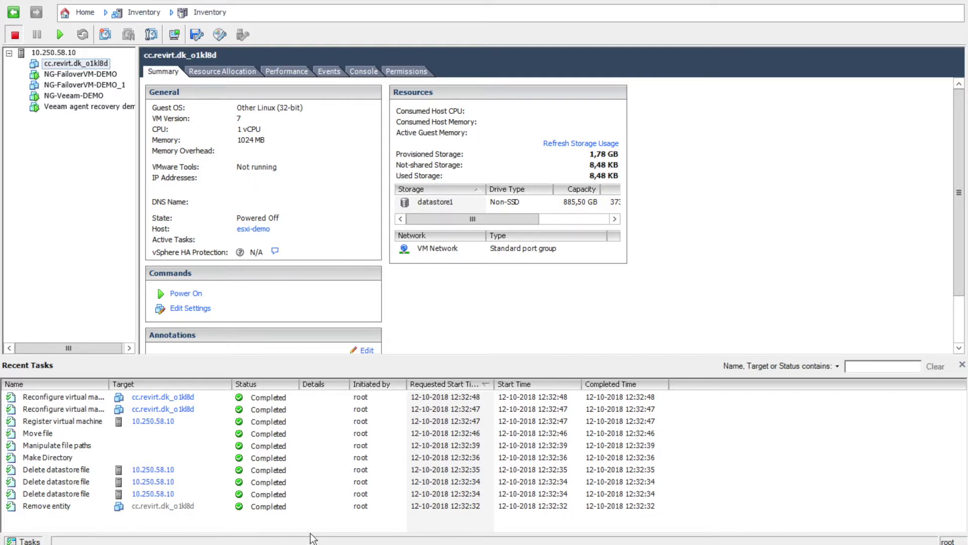
# - Switch back to Veeam Backup & Replication and review the properties of the NG-Veeam-DEMO VMware cloud host
pyautogui.click(281, 544)
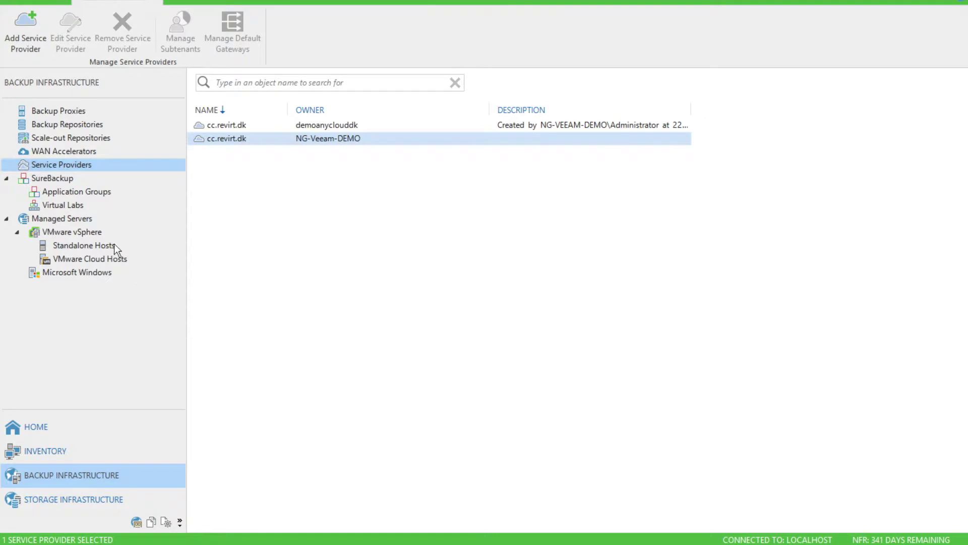
pyautogui.click(99, 259)
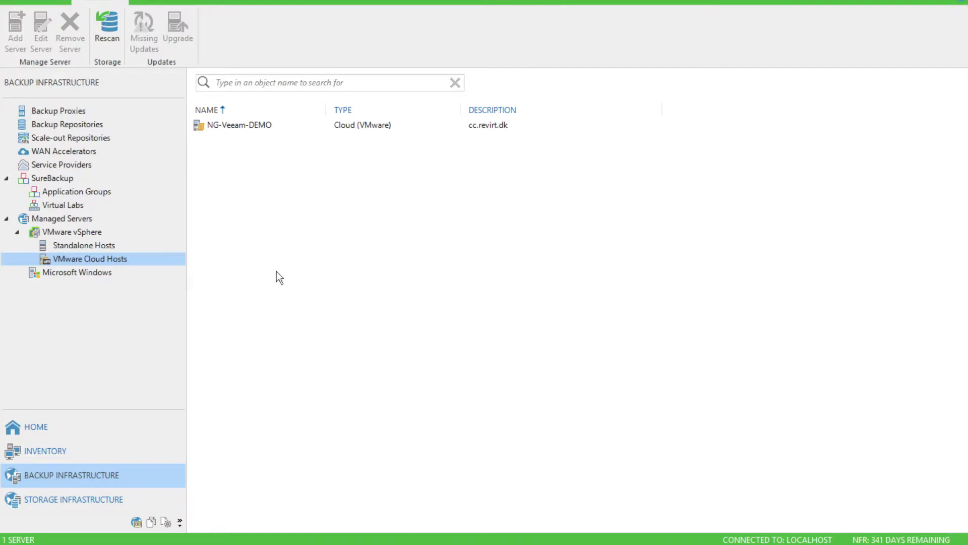
pyautogui.rightClick(243, 129)
pyautogui.click(262, 137)
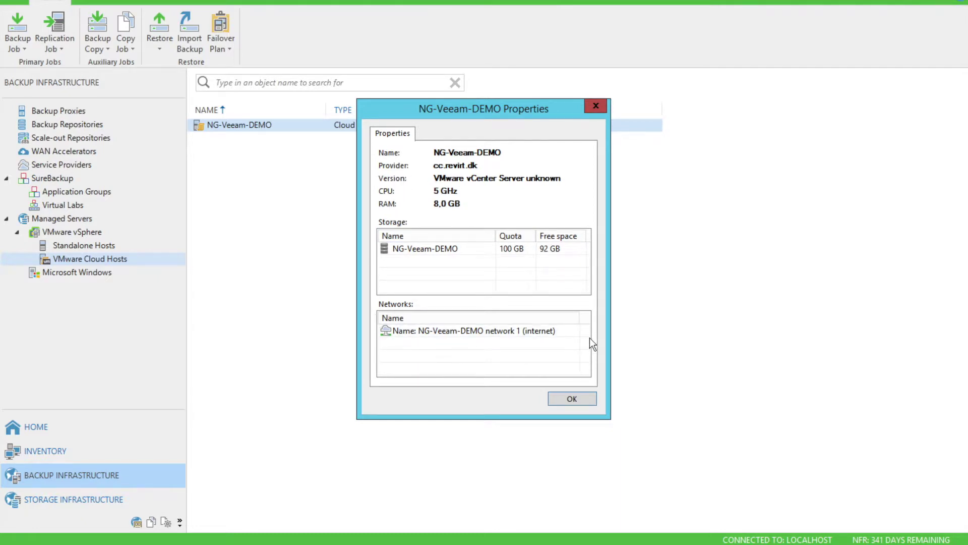
pyautogui.click(581, 400)
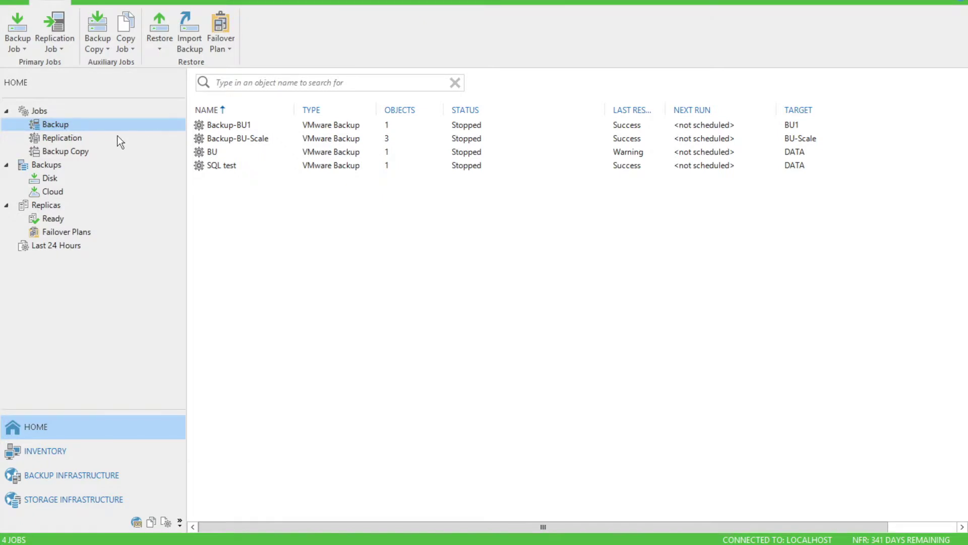
# - Start a new VMware vSphere replication job, keeping the default name and leaving the DR site options disabled
pyautogui.click(117, 135)
pyautogui.click(56, 47)
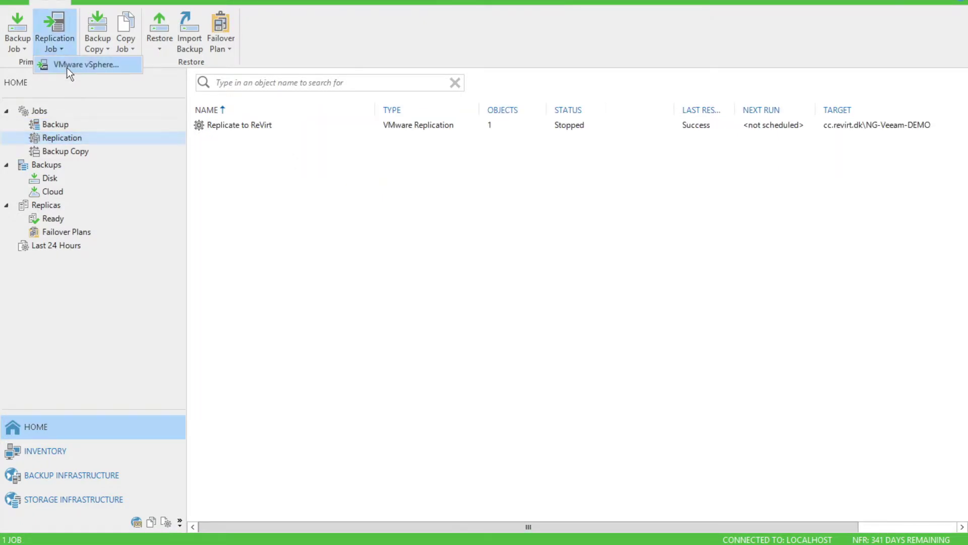
pyautogui.click(68, 65)
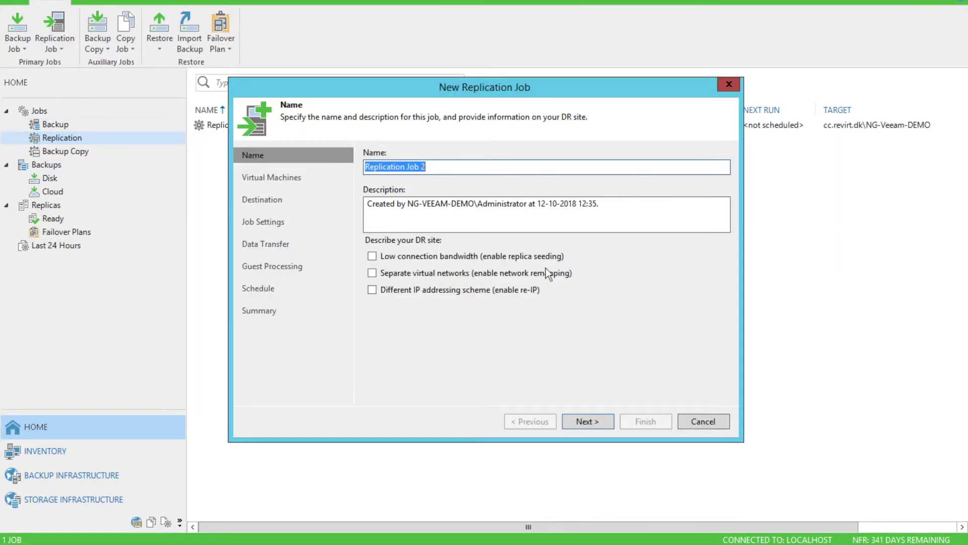
pyautogui.click(592, 426)
# - Add the NG-FailoverVM-DEMO virtual machine from host 10.250.58.10 to the replication job
pyautogui.click(700, 168)
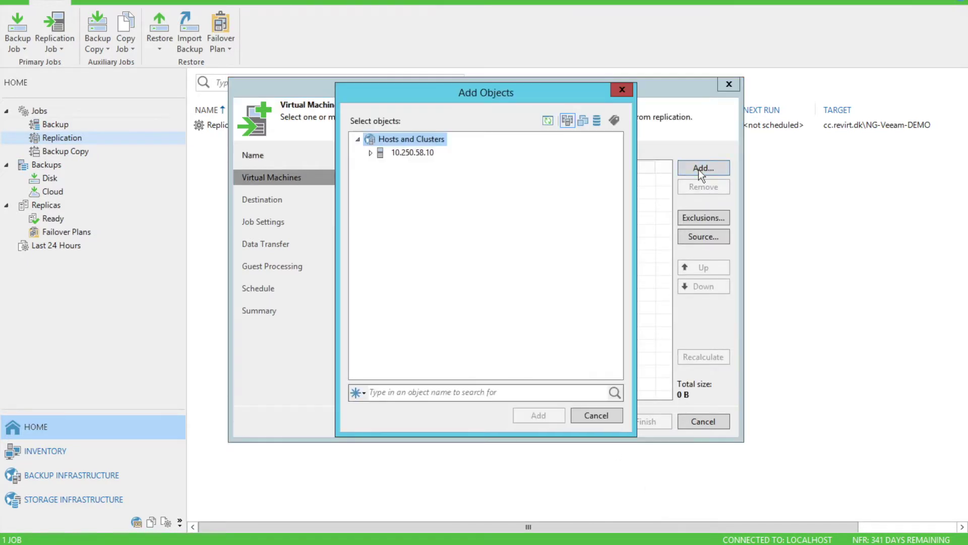
pyautogui.click(371, 152)
pyautogui.click(472, 184)
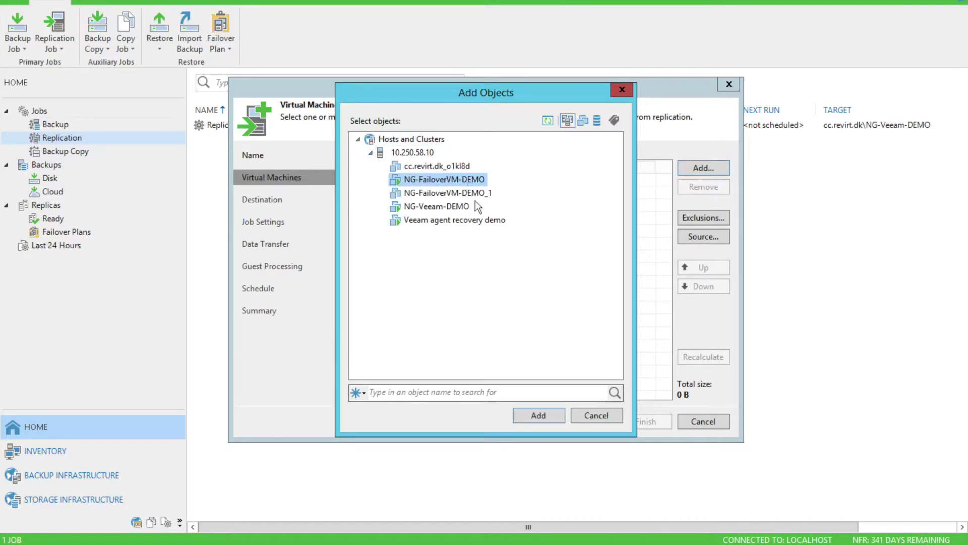
pyautogui.click(552, 423)
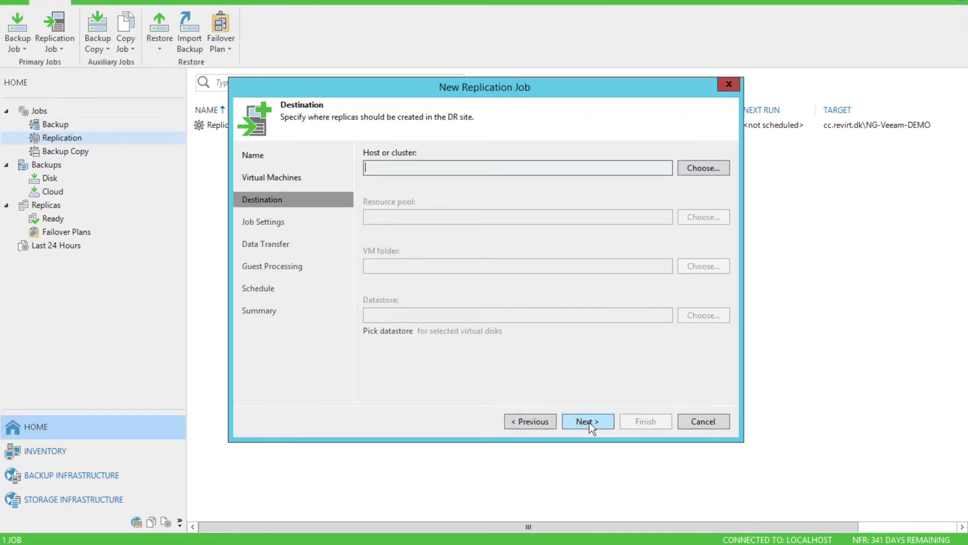
# - Set the replica destination to the cloud host NG-Veeam-DEMO under the cc.revirt.dk service provider
pyautogui.click(704, 169)
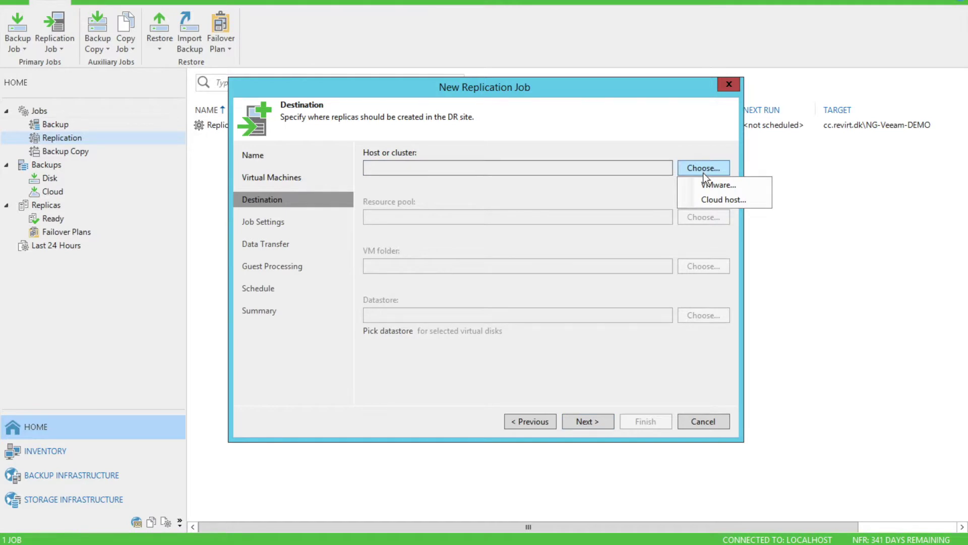
pyautogui.click(705, 200)
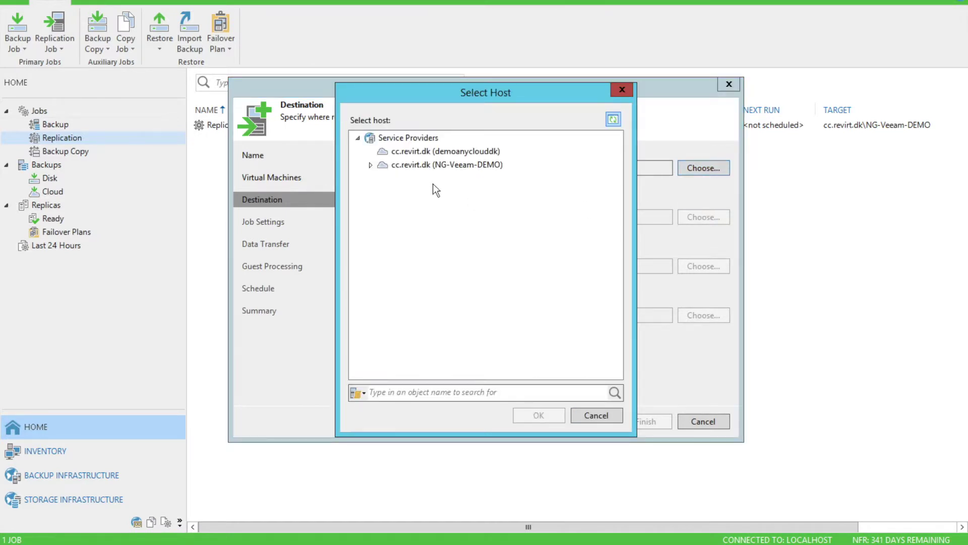
pyautogui.click(371, 165)
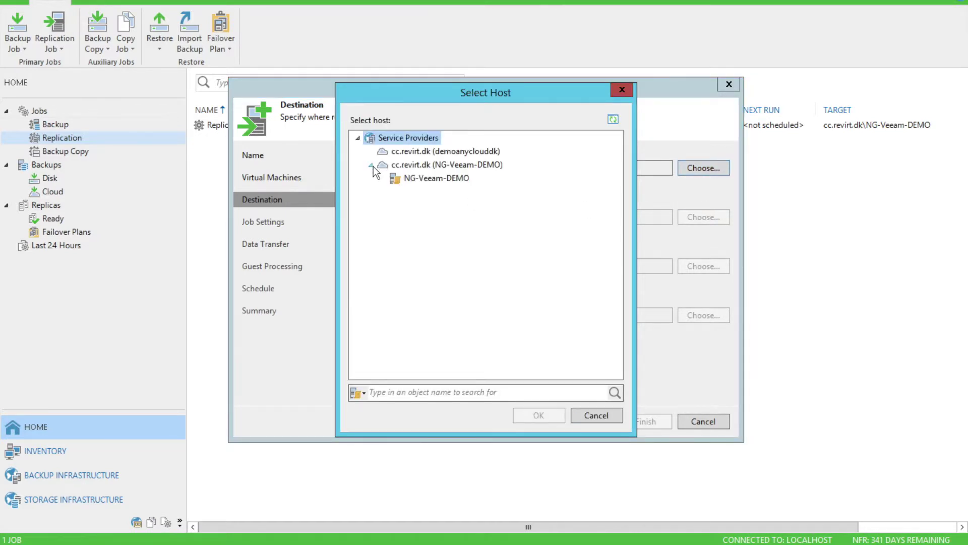
pyautogui.click(411, 179)
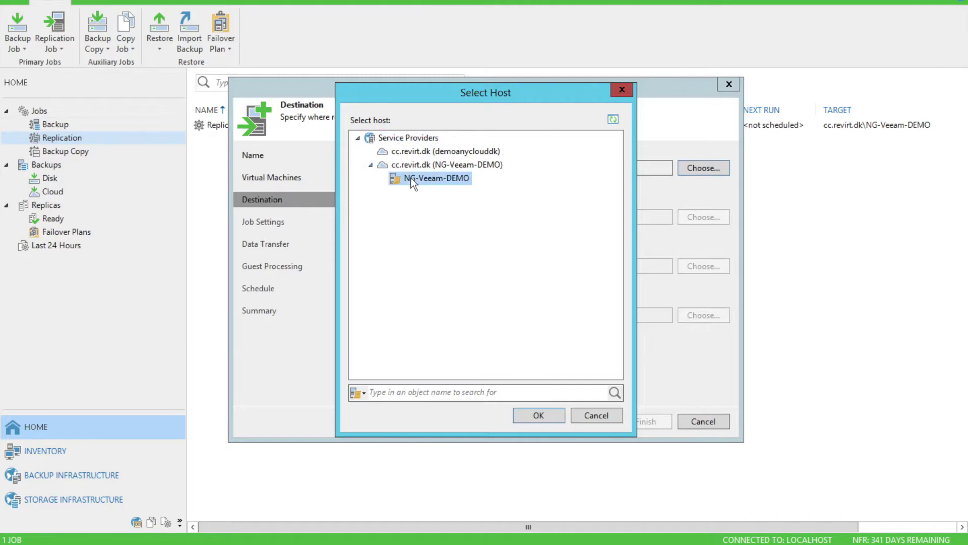
pyautogui.click(549, 416)
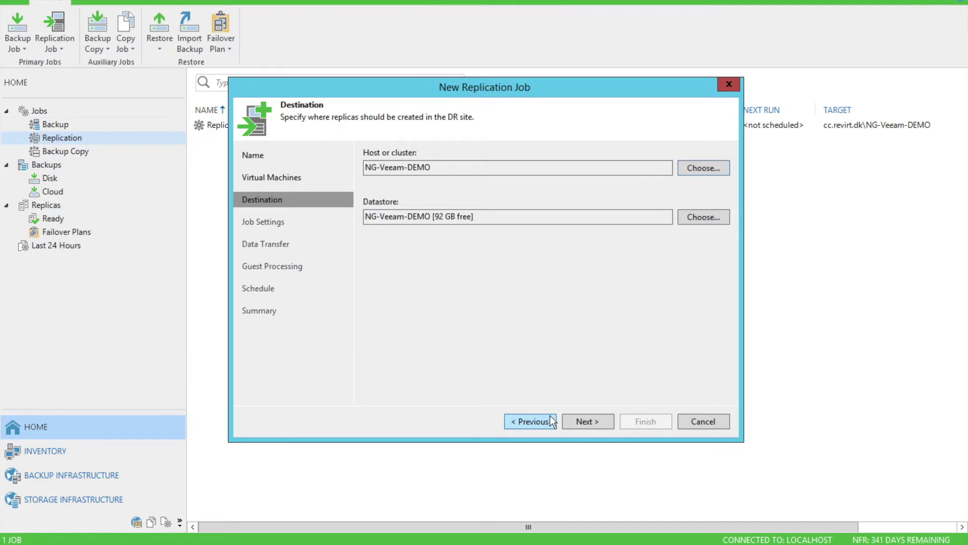
# - Select the NG-Veeam-DEMO cloud datastore for the replicas and accept the destination
pyautogui.click(708, 217)
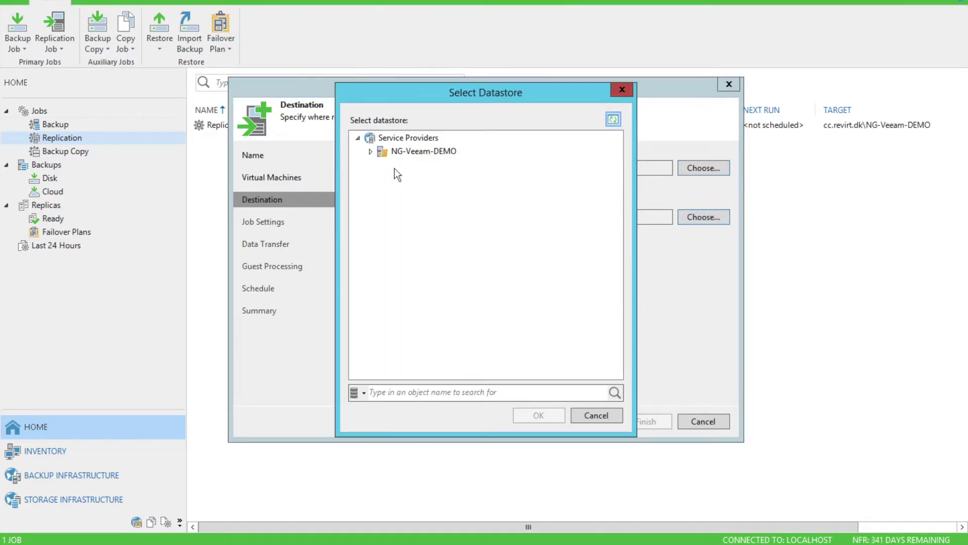
pyautogui.click(371, 152)
pyautogui.click(434, 171)
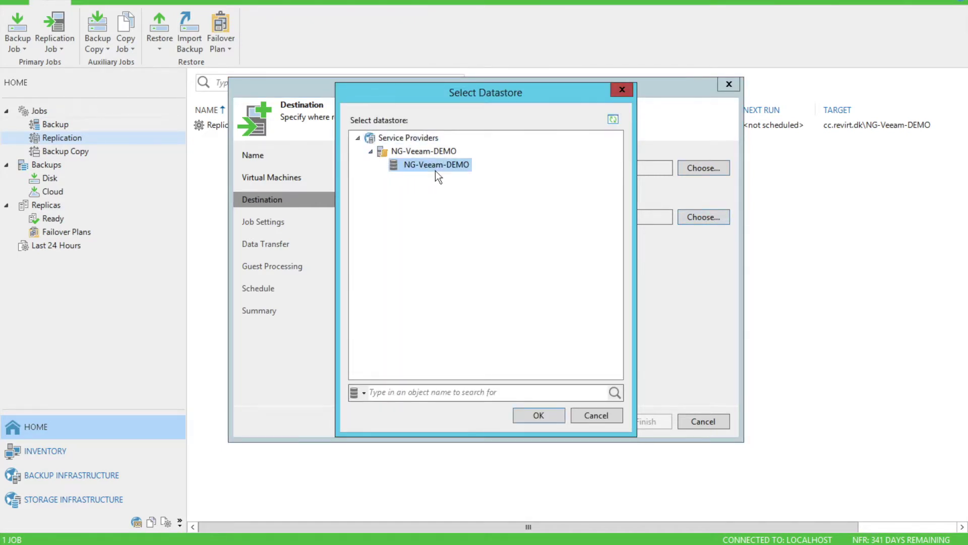
pyautogui.click(533, 416)
pyautogui.click(595, 421)
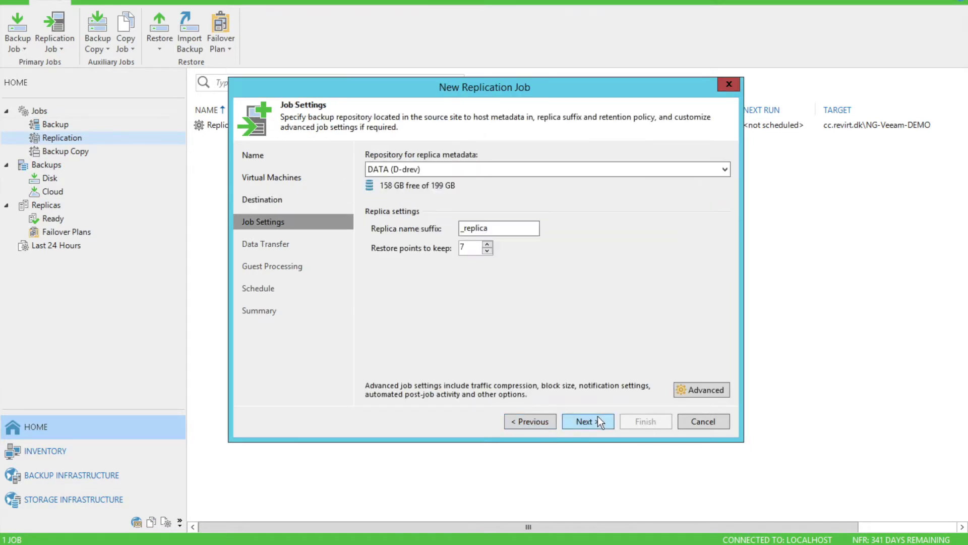
# - Accept the default job, data transfer, guest processing and schedule settings, and save the replication job without running it
pyautogui.click(585, 422)
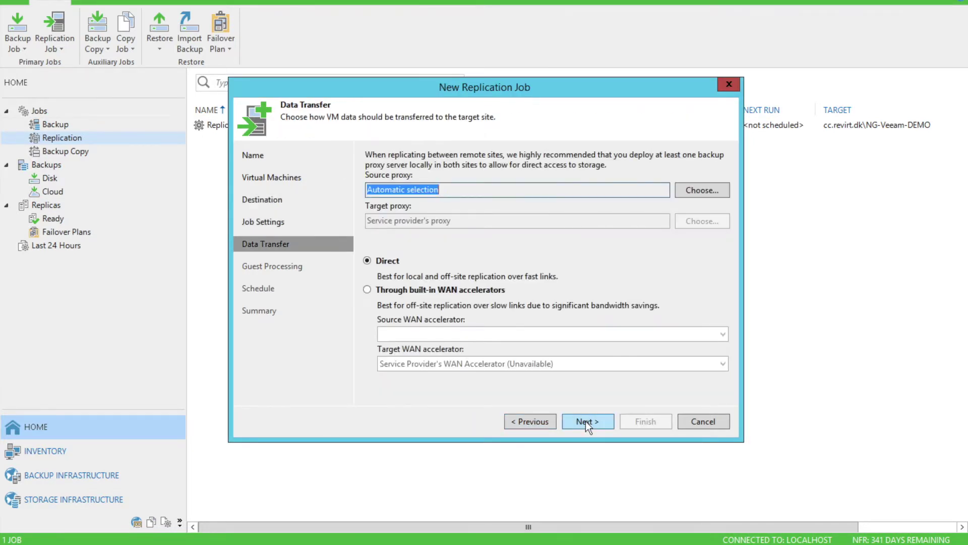
pyautogui.click(585, 422)
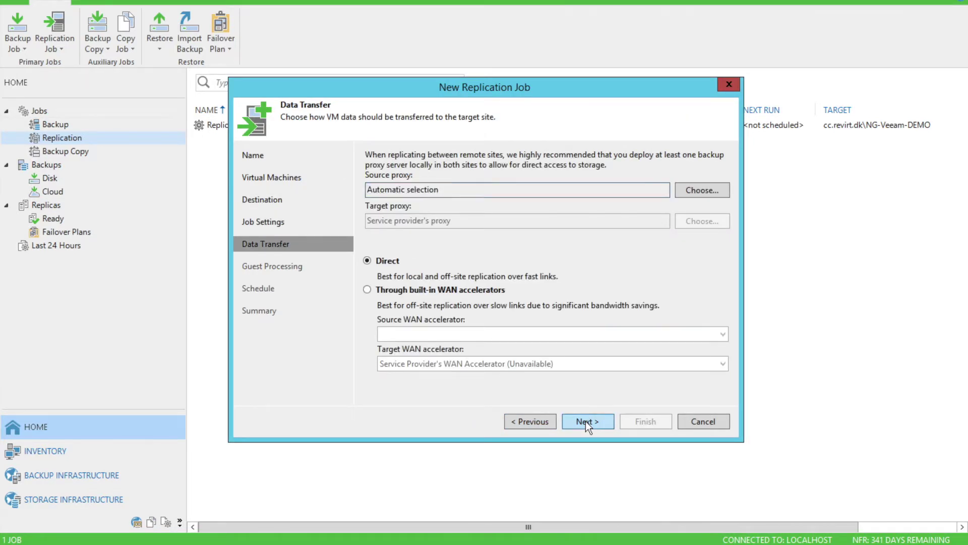
pyautogui.click(585, 422)
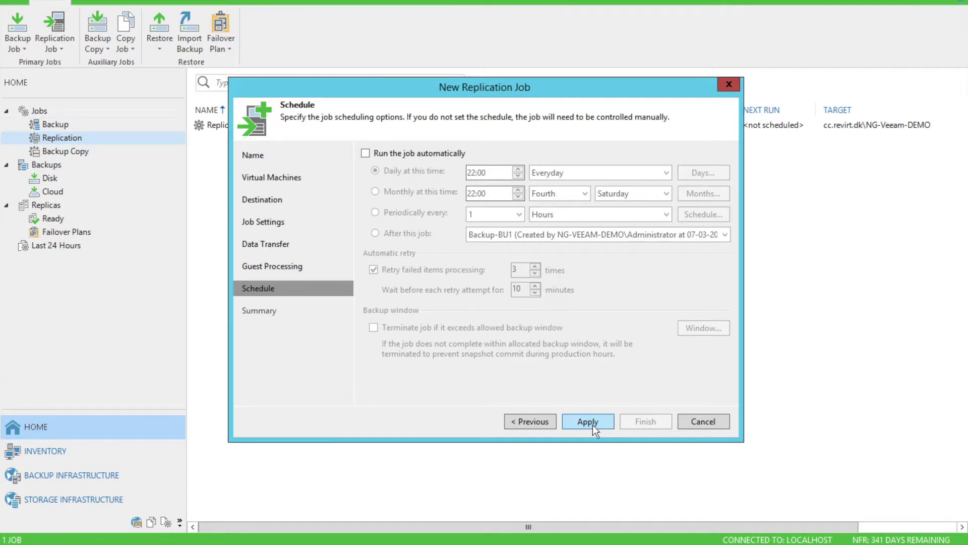
pyautogui.click(593, 426)
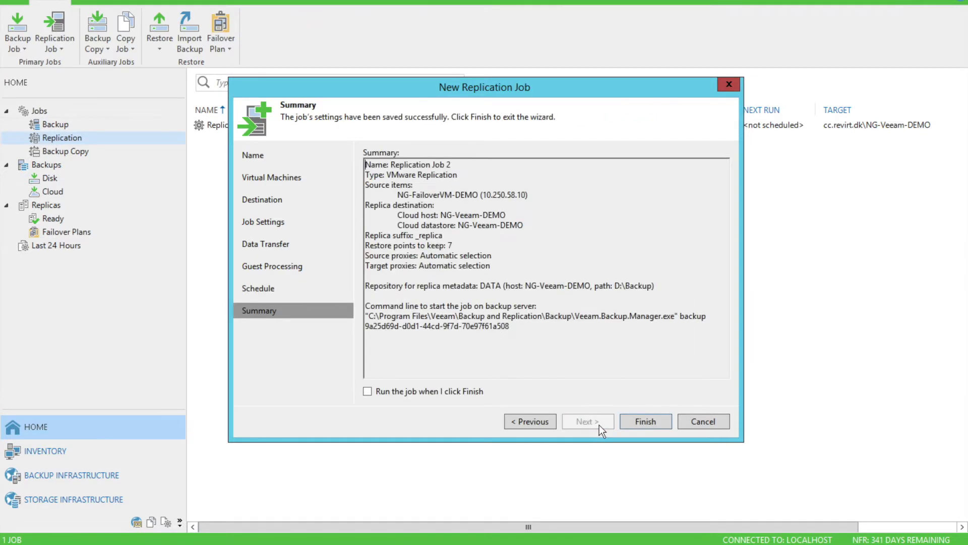
pyautogui.click(649, 429)
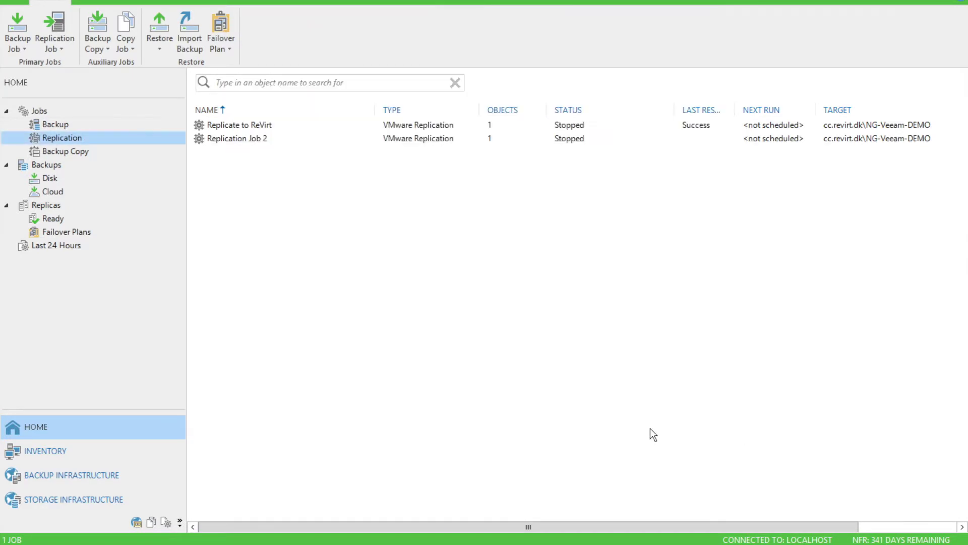
# - Open the session statistics of the existing Replicate to ReVirt job to review its last run
pyautogui.doubleClick(265, 125)
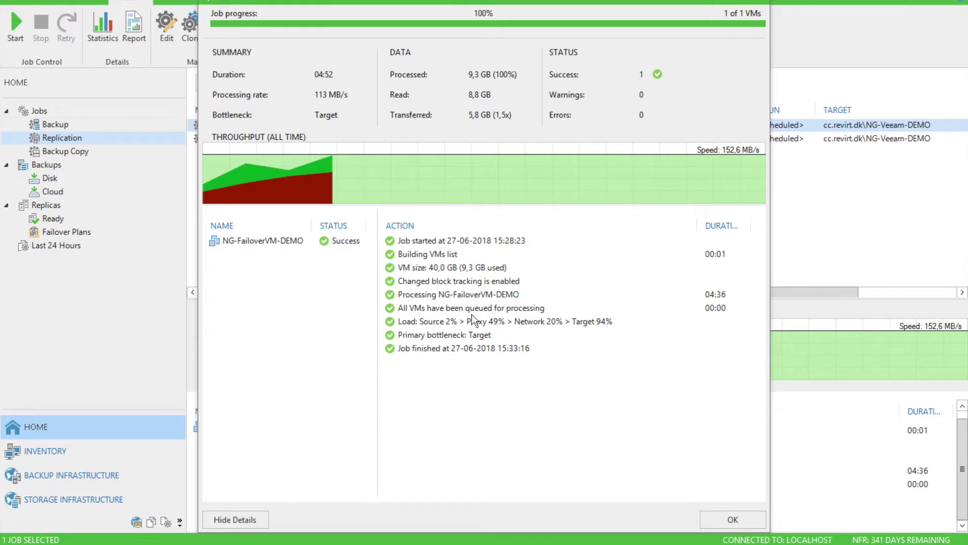
# - Review the processing details of NG-FailoverVM-DEMO in the job session, close it, and view the VM among the ready replicas
pyautogui.click(275, 243)
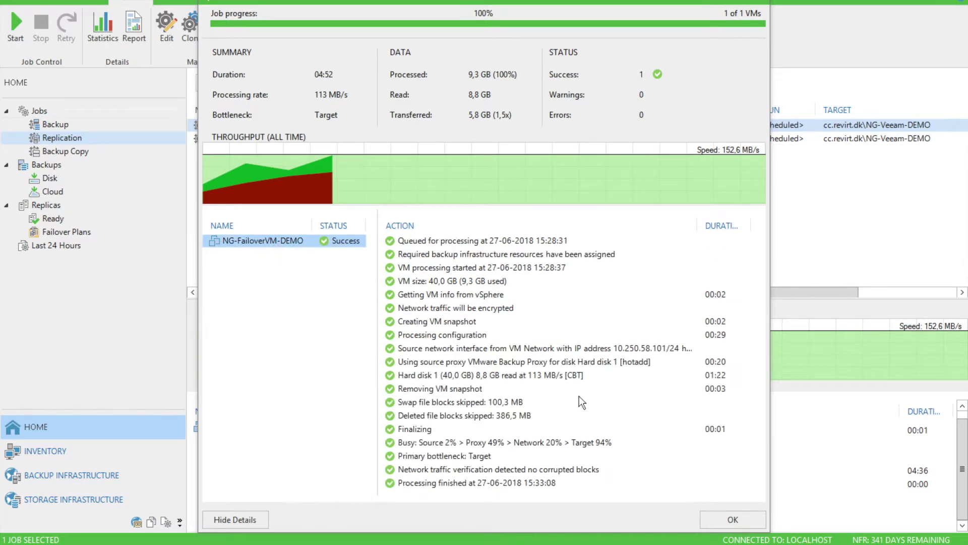
pyautogui.click(722, 517)
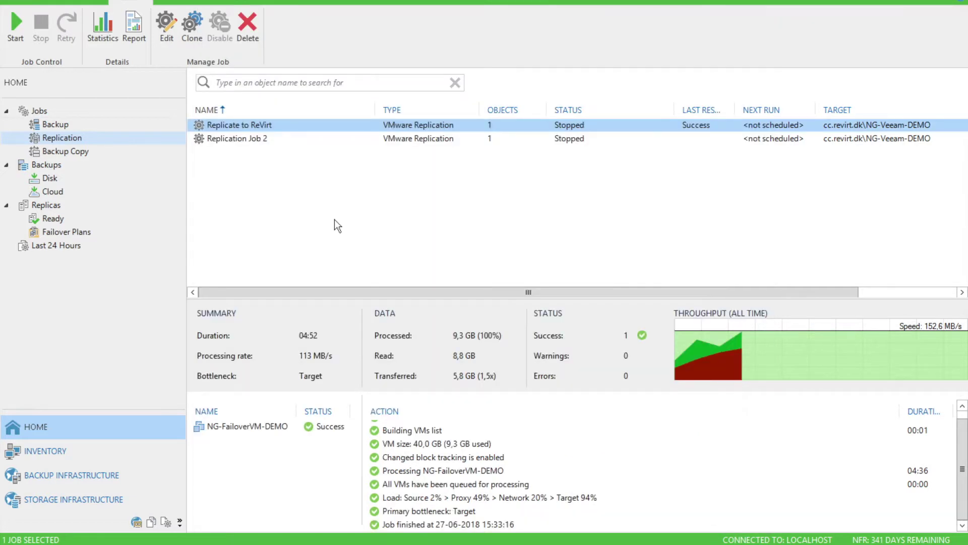
pyautogui.click(59, 219)
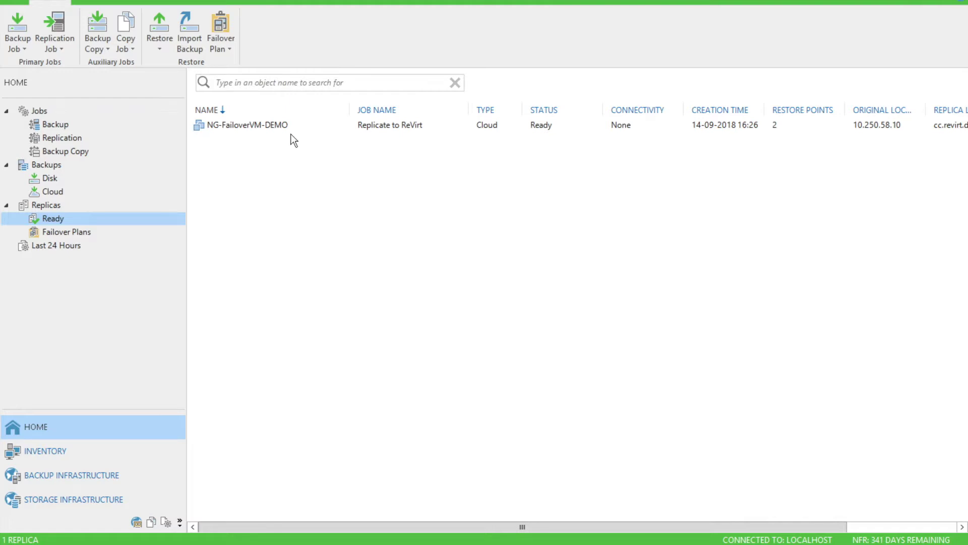
pyautogui.click(272, 127)
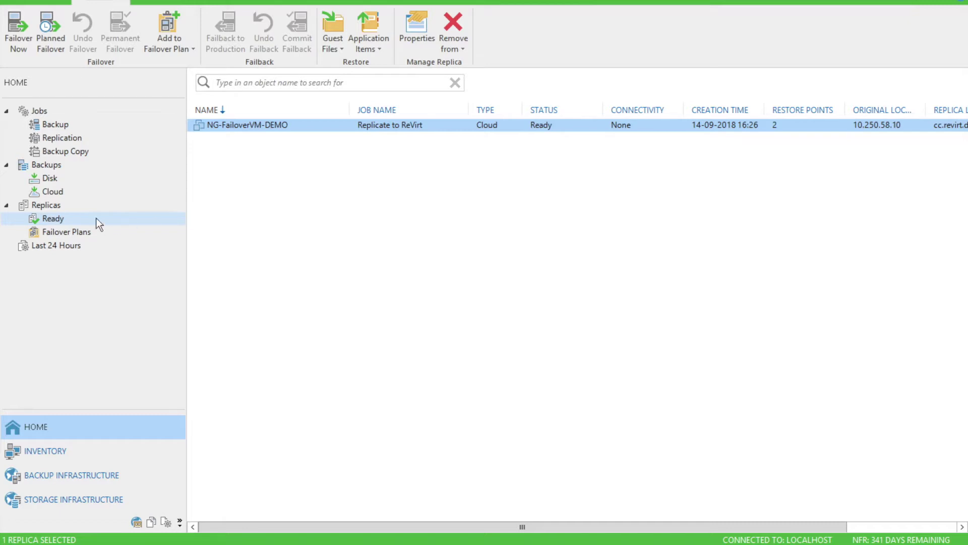
# - Start a new Cloud Connect (vSphere) failover plan named Failoverplan1
pyautogui.click(74, 232)
pyautogui.click(228, 45)
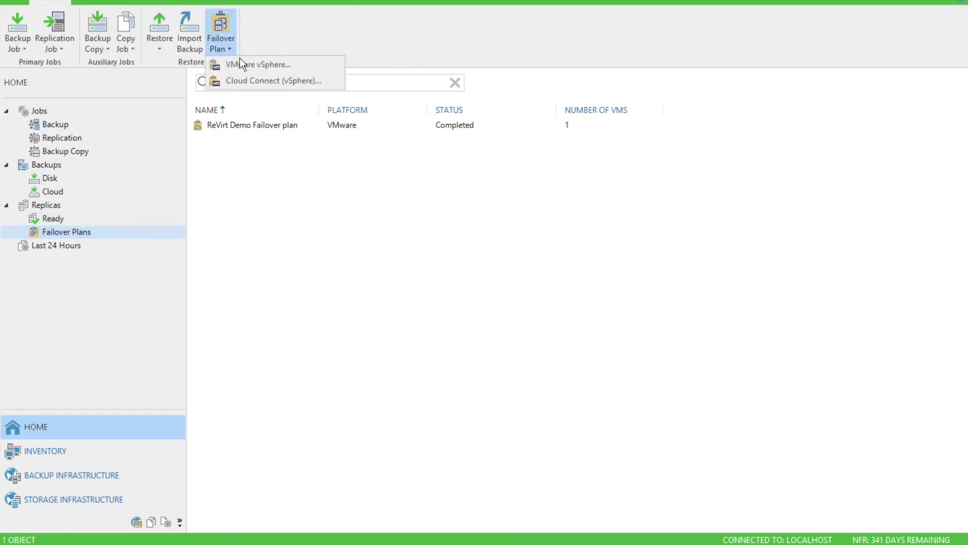
pyautogui.click(272, 81)
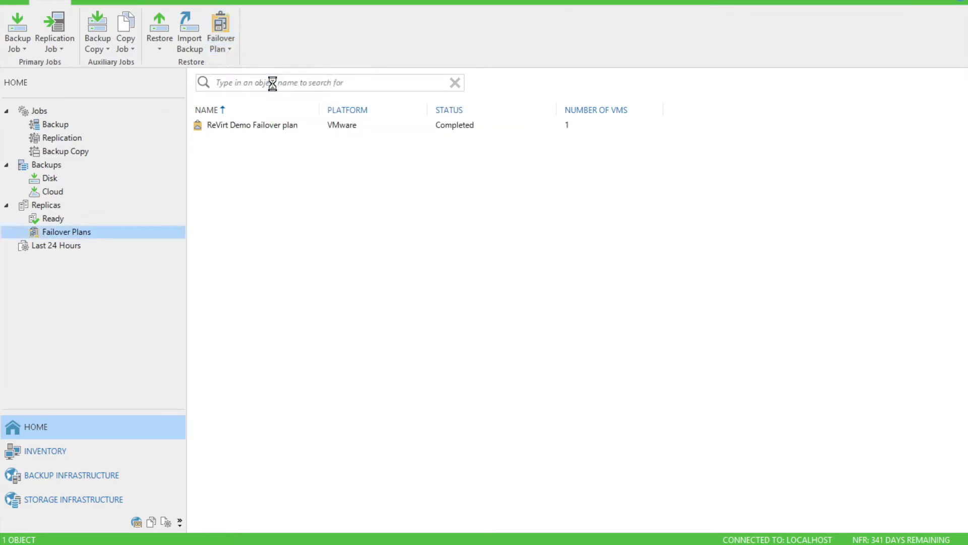
pyautogui.write('Failoverplan1')
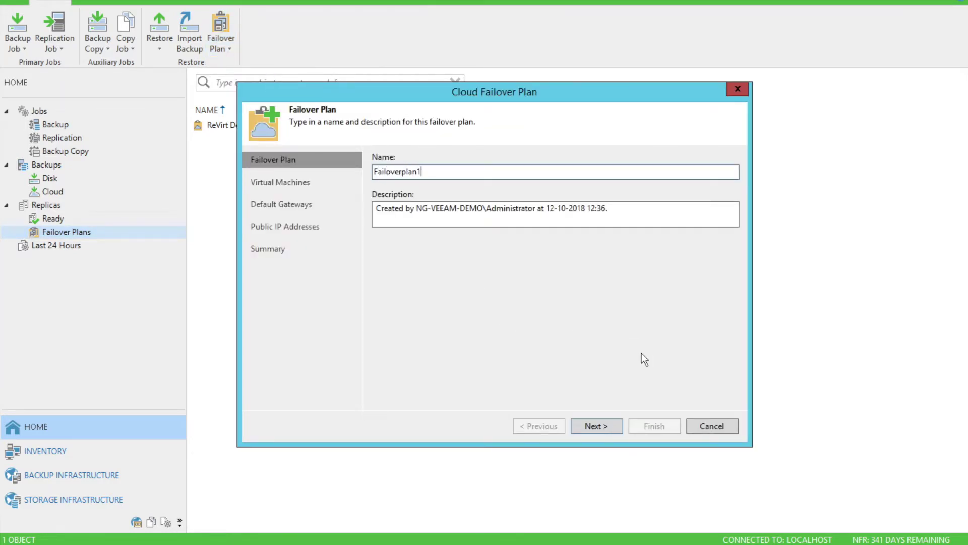
pyautogui.click(601, 425)
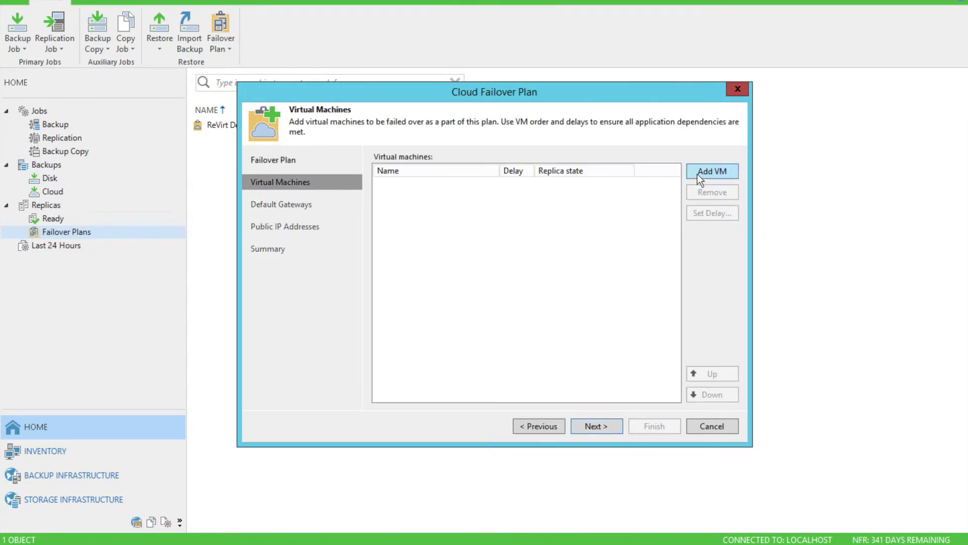
# - Add the NG-FailoverVM-DEMO replica from the Replicate to ReVirt job to the failover plan
pyautogui.click(698, 172)
pyautogui.click(330, 139)
pyautogui.click(368, 151)
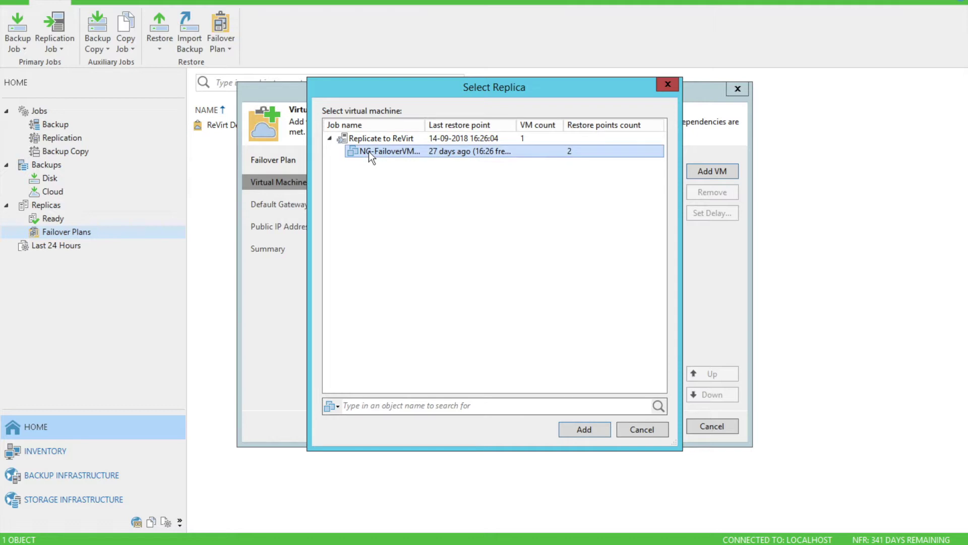
pyautogui.click(583, 428)
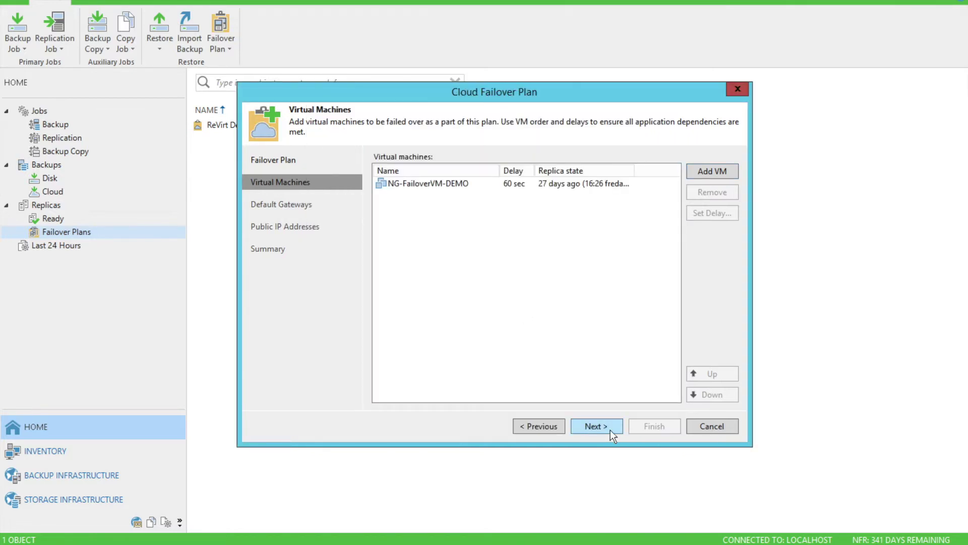
# - Check the boot delay of NG-FailoverVM-DEMO and the plan's default gateway without changing either
pyautogui.click(547, 188)
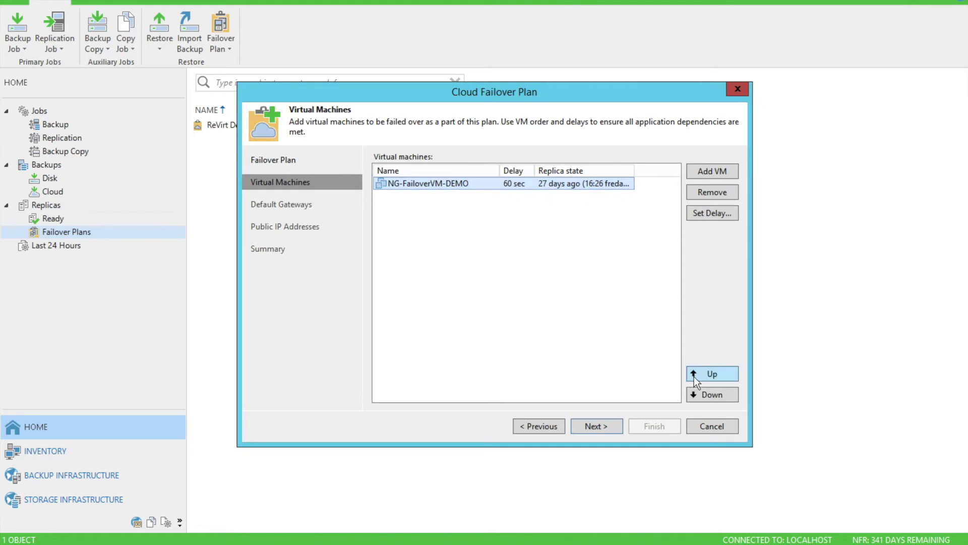
pyautogui.click(704, 214)
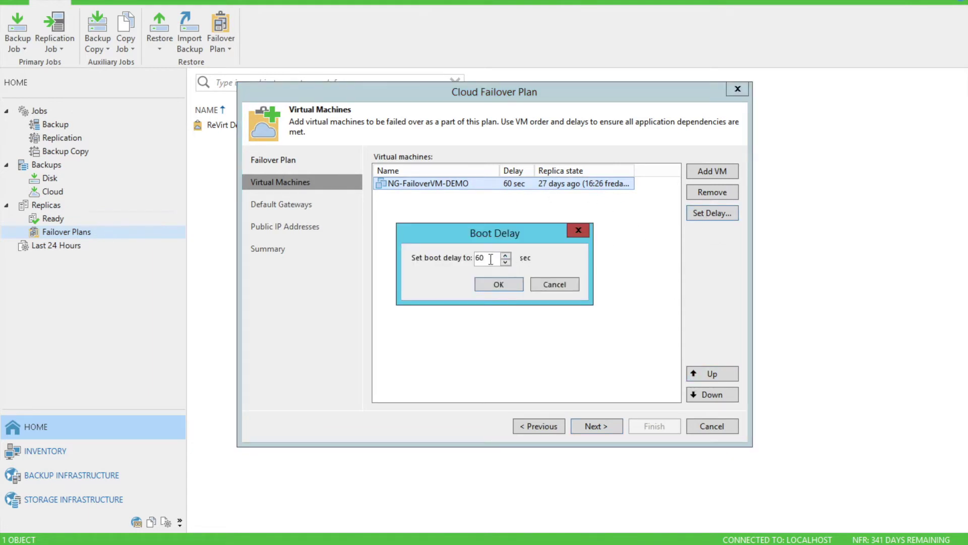
pyautogui.click(565, 284)
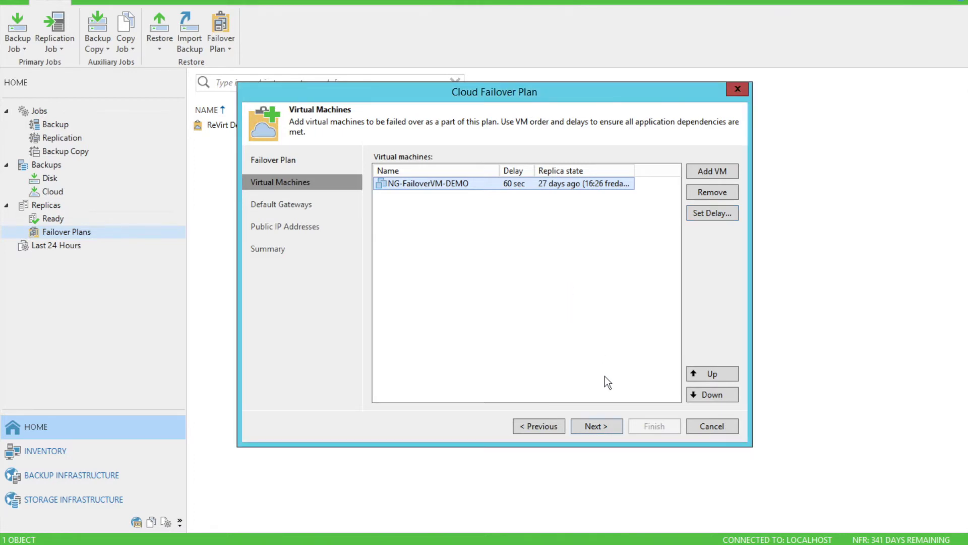
pyautogui.click(602, 424)
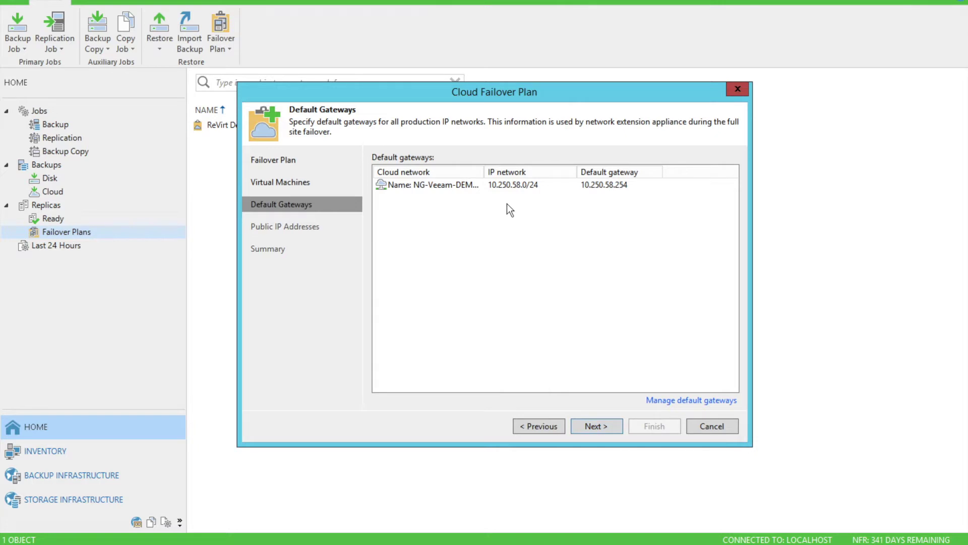
pyautogui.click(495, 186)
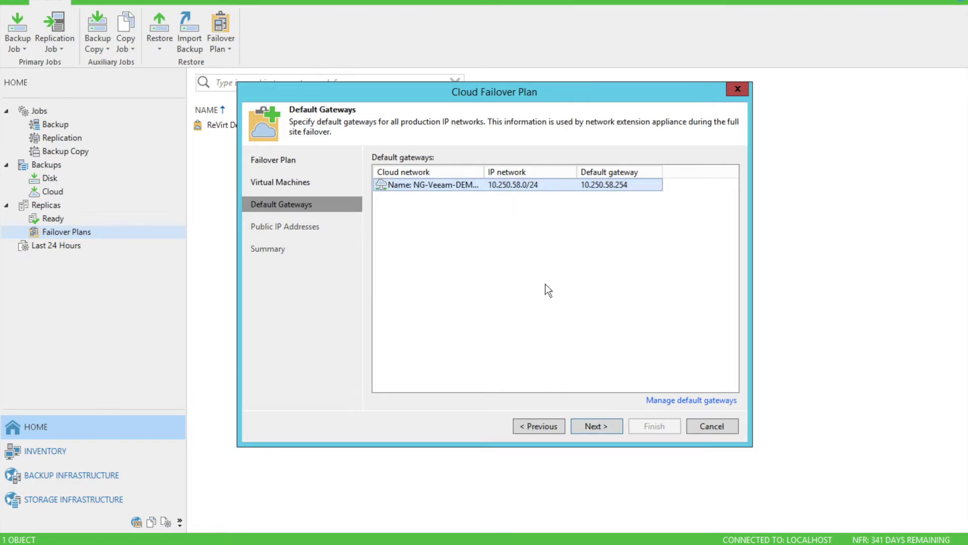
pyautogui.click(600, 428)
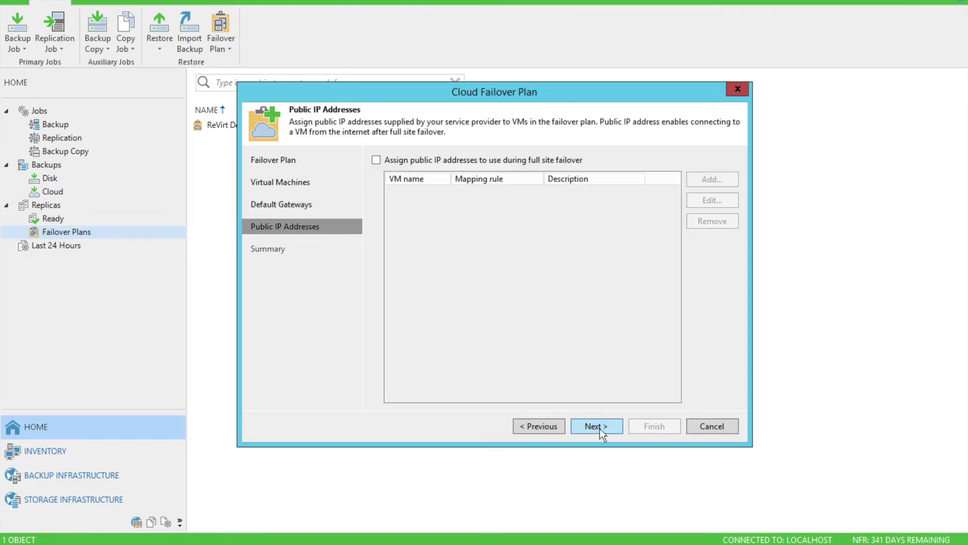
# - Enable public IP address assignment for full site failover, open a new mapping rule, and cancel the plan
pyautogui.click(480, 160)
pyautogui.click(724, 180)
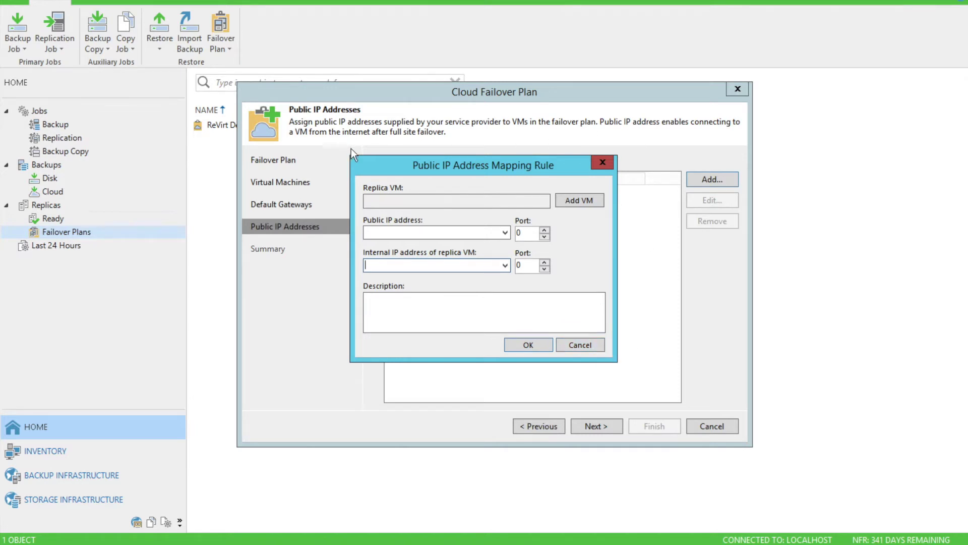
pyautogui.press('Escape')
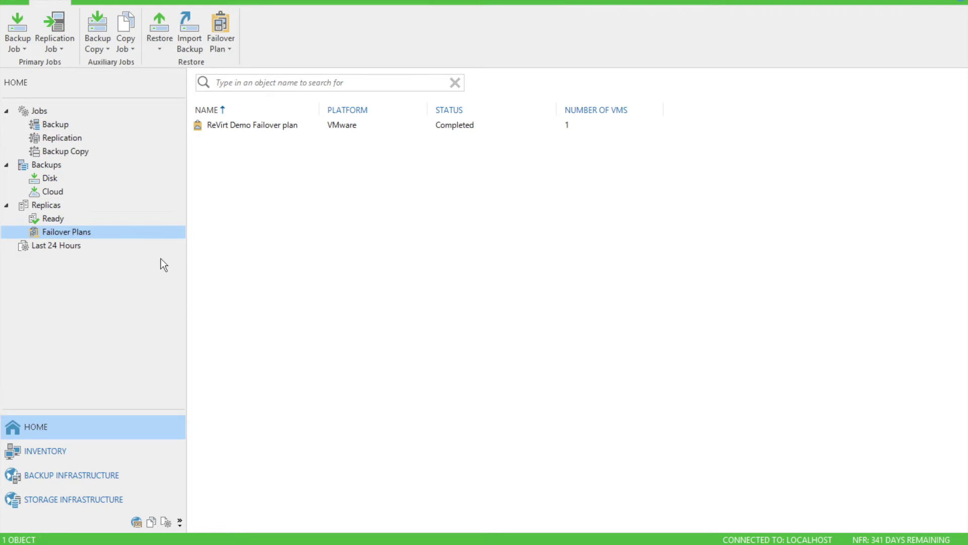
pyautogui.click(49, 220)
pyautogui.click(251, 128)
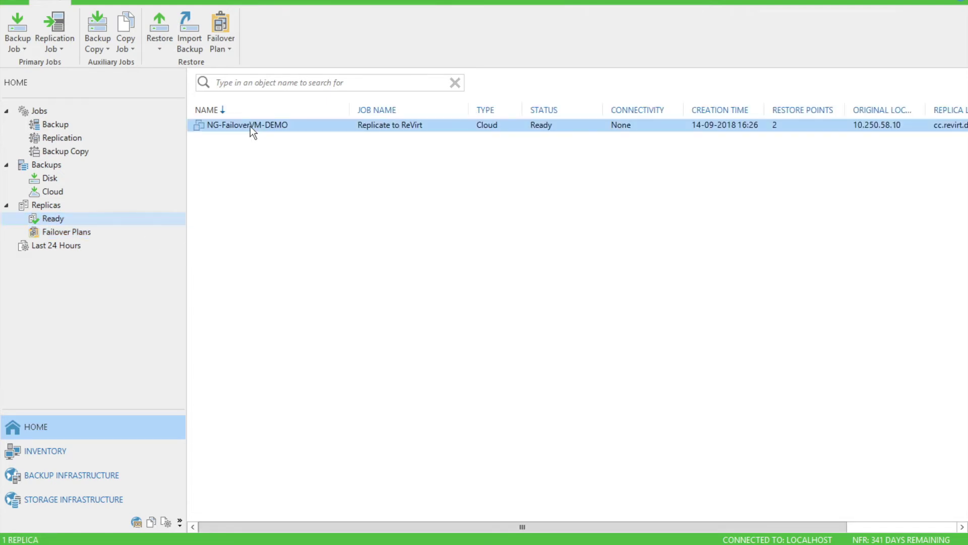
pyautogui.click(22, 43)
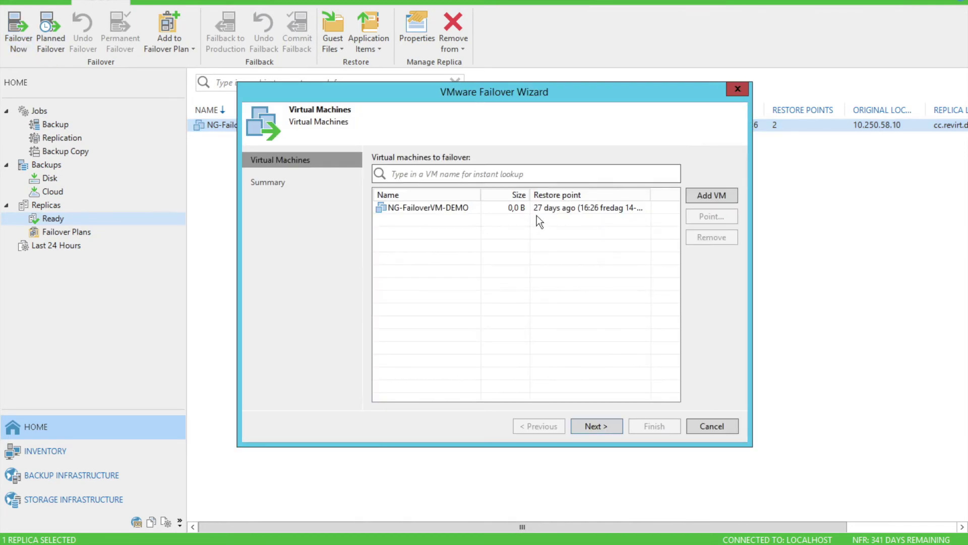
pyautogui.click(578, 219)
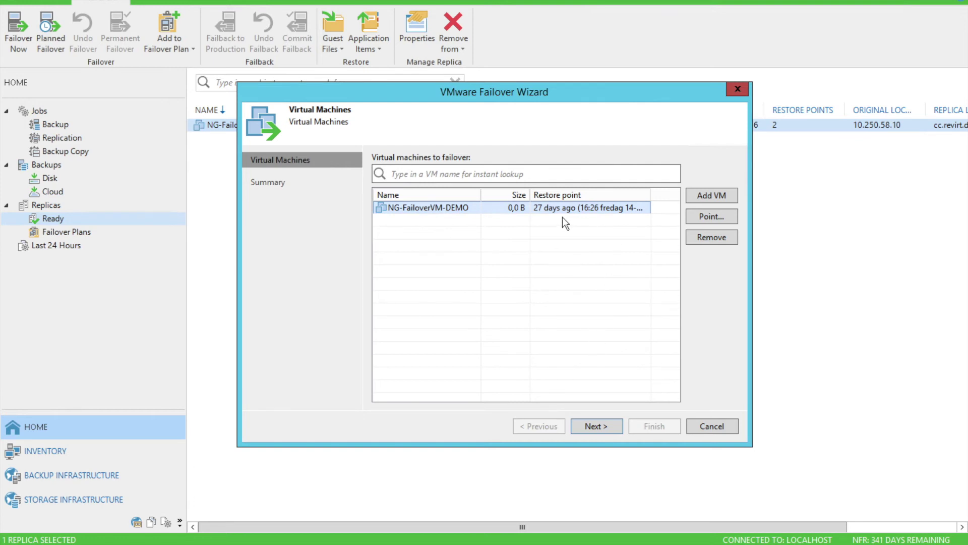
pyautogui.click(608, 428)
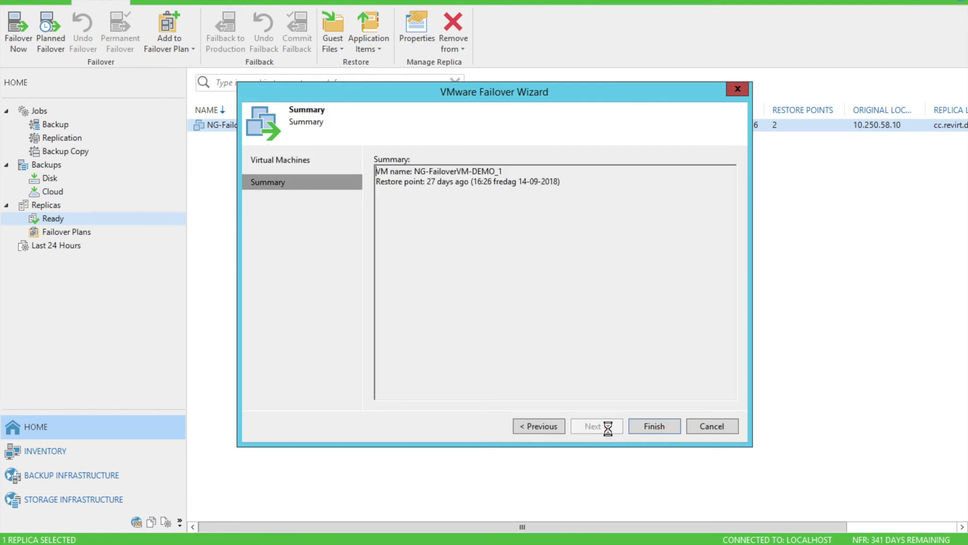
pyautogui.click(655, 426)
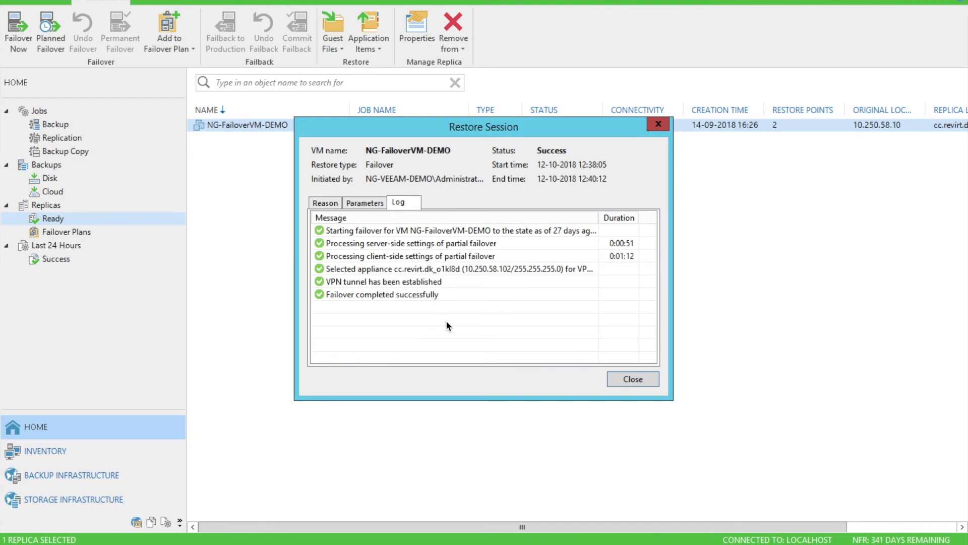
pyautogui.click(632, 379)
# - Open the list of active replicas and select NG-FailoverVM-DEMO to check its failover state
pyautogui.click(385, 250)
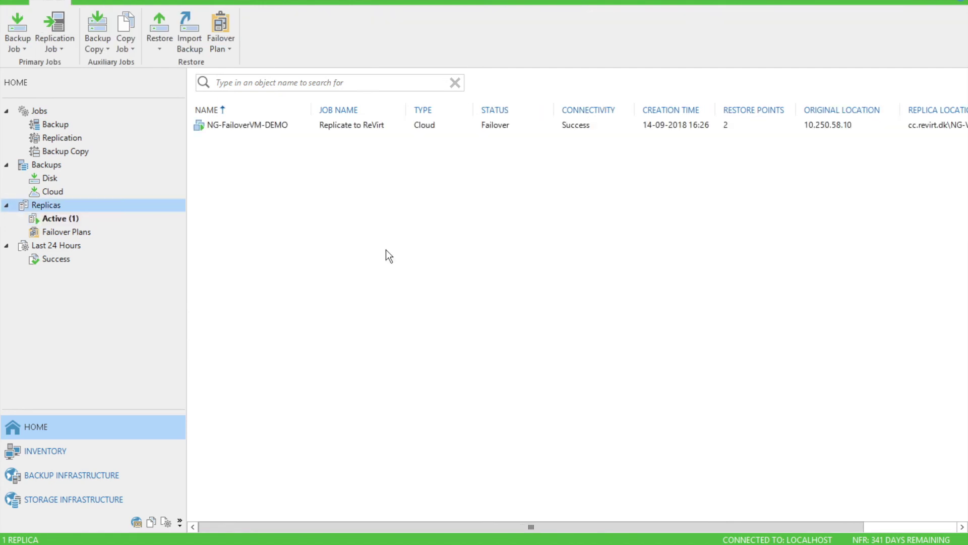
pyautogui.click(87, 220)
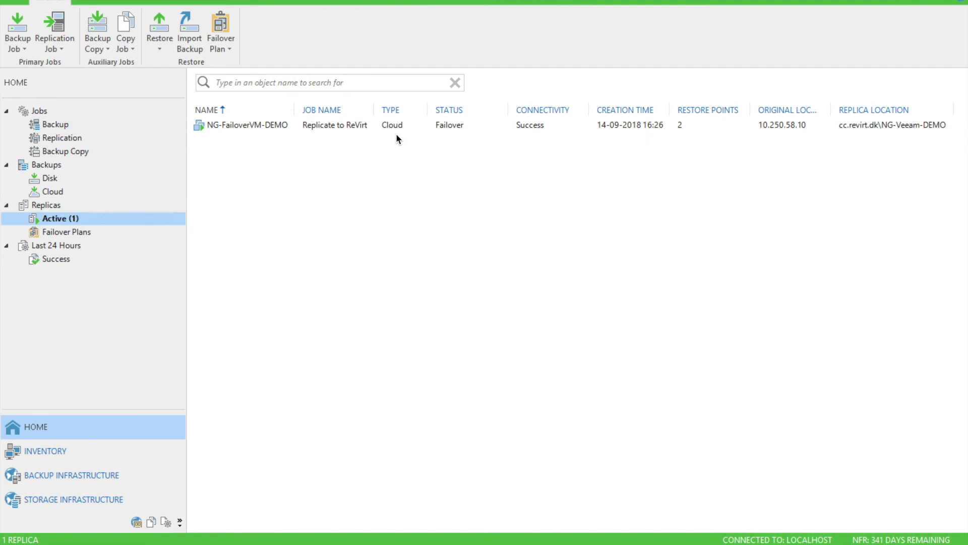
pyautogui.click(346, 127)
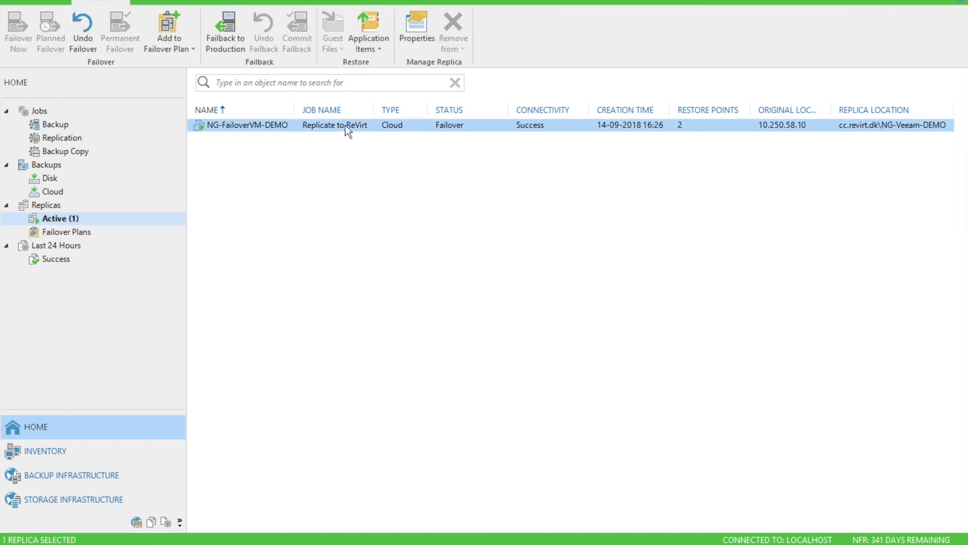